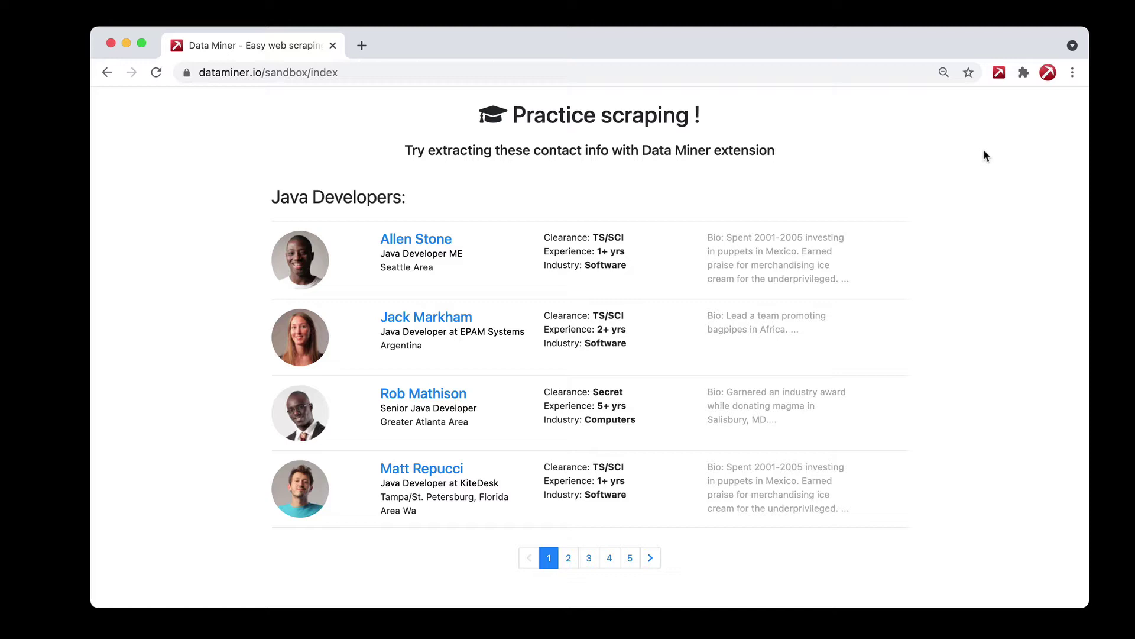
# Start Data Miner's Page Scrape on the sandbox page and move its window over the browser
pyautogui.click(999, 73)
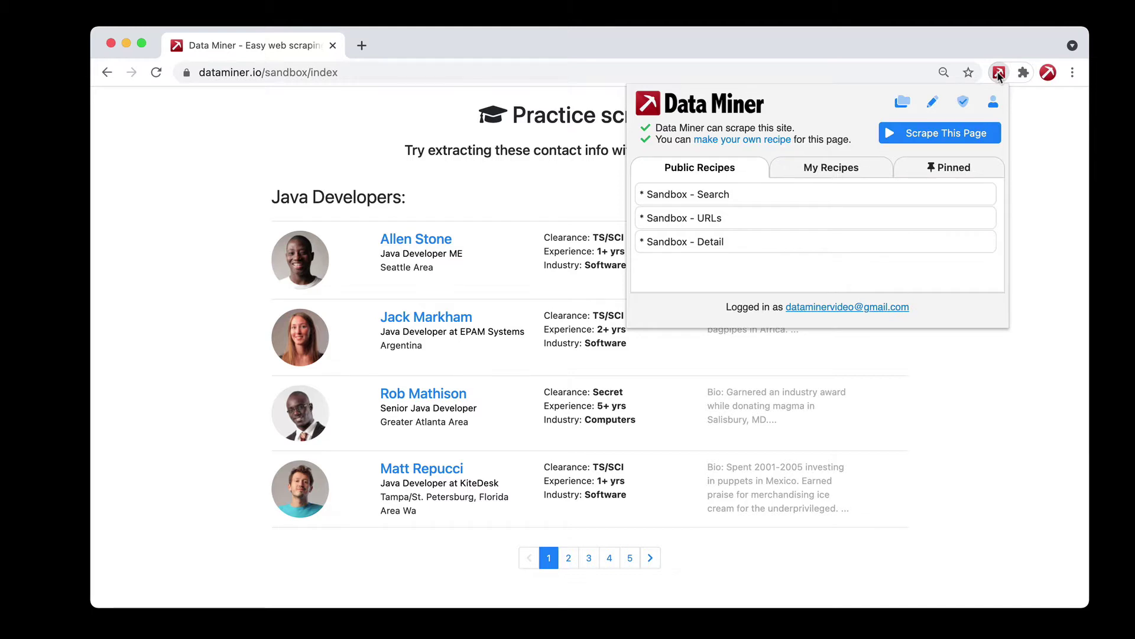
pyautogui.click(950, 131)
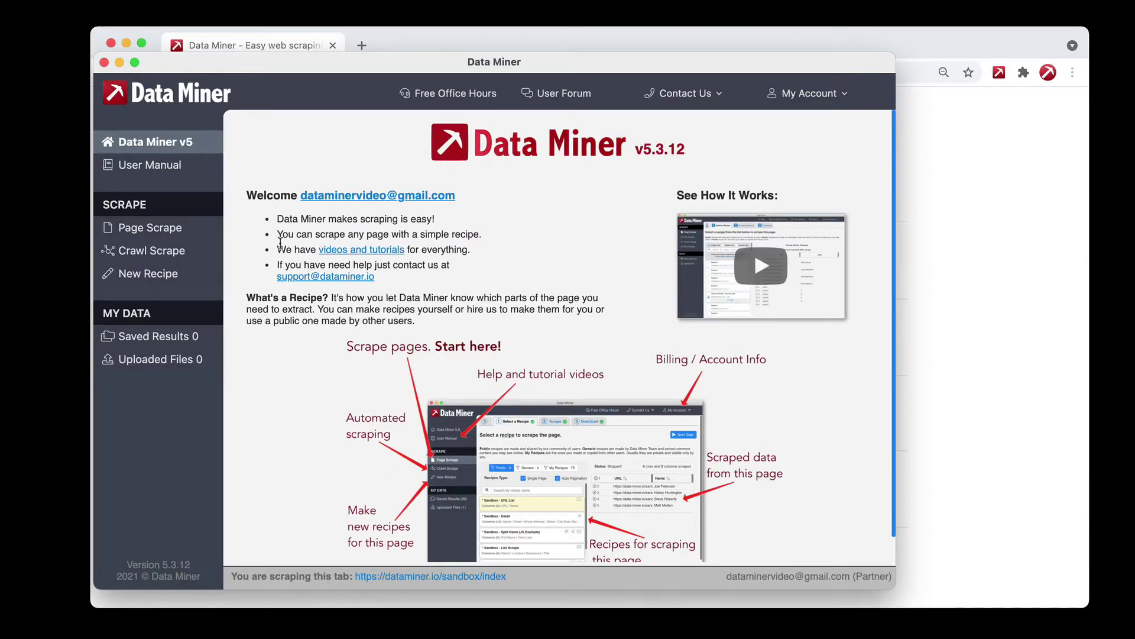
pyautogui.click(157, 227)
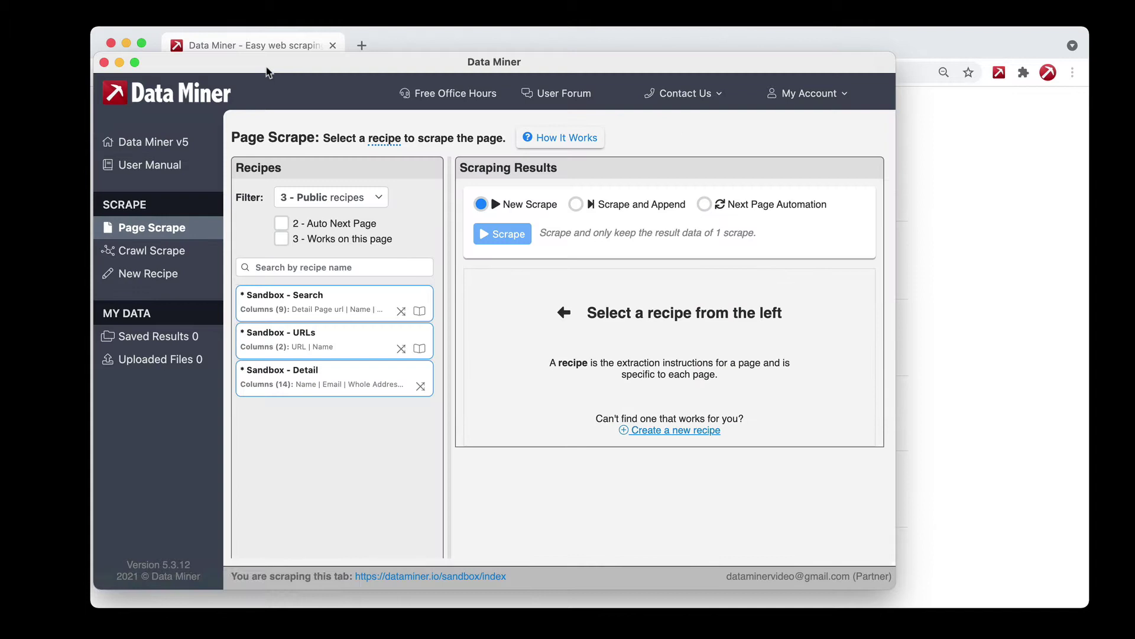
pyautogui.moveTo(267, 72); pyautogui.dragTo(318, 77)
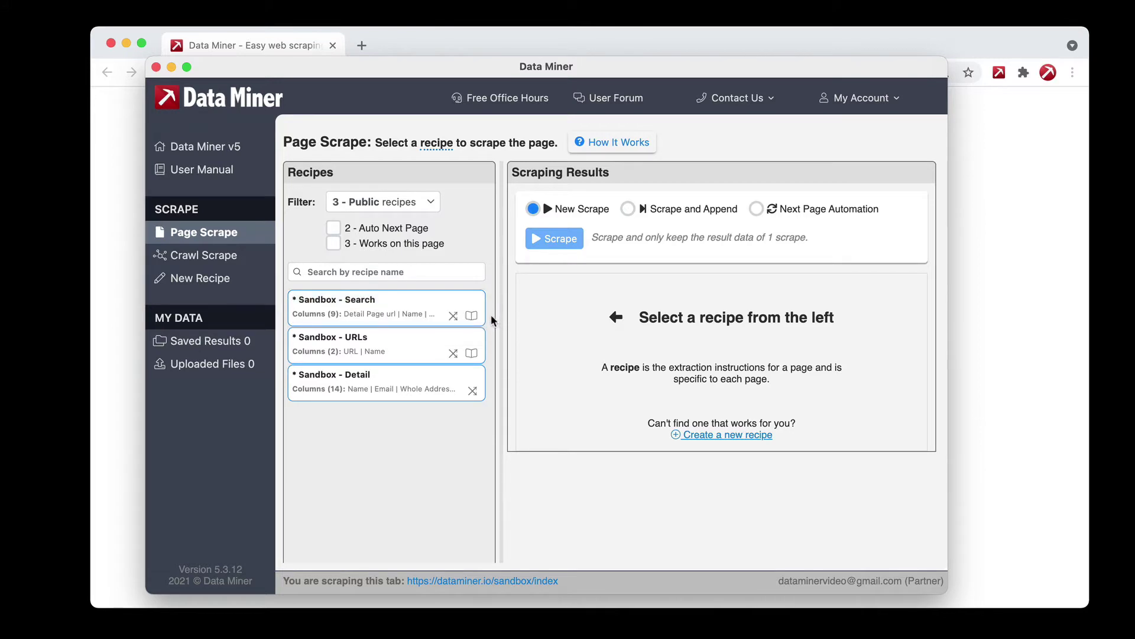
# Bring up the Preview option on the Sandbox - URLs recipe card
pyautogui.moveTo(484, 359)
pyautogui.moveTo(331, 340)
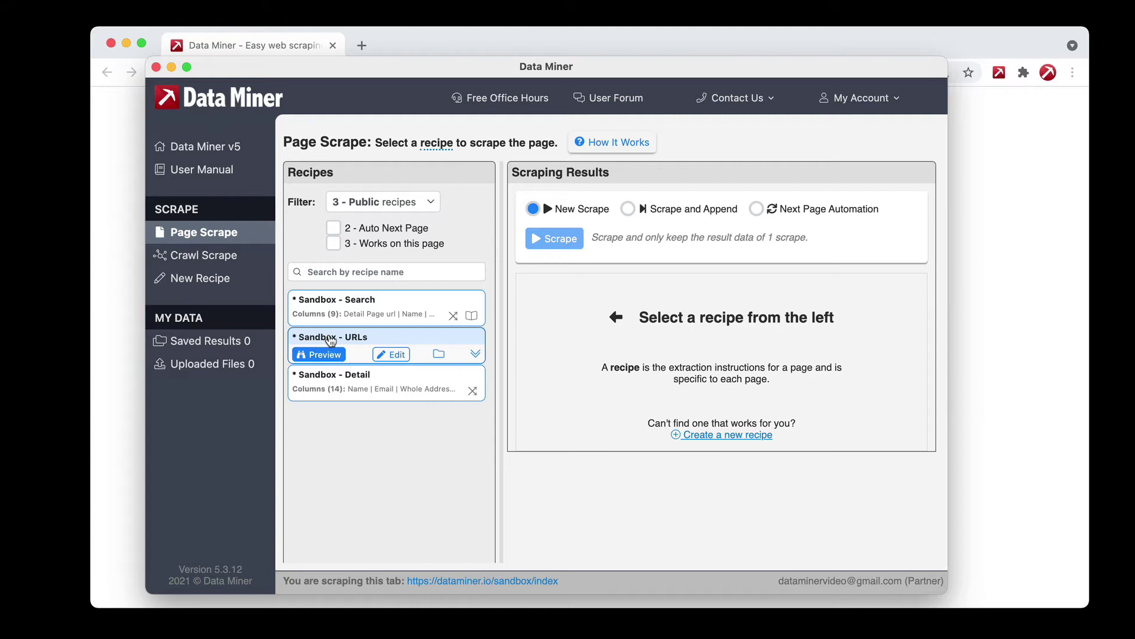
# Preview the Sandbox - URLs recipe's 4 URL/Name rows and widen the Data Miner window
pyautogui.click(322, 354)
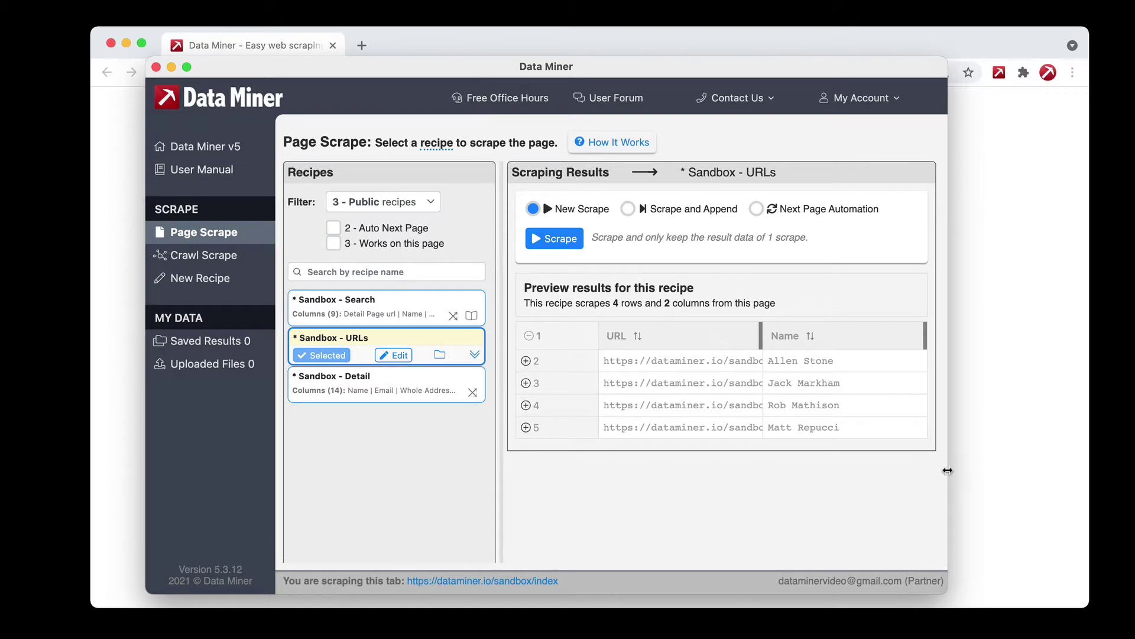
pyautogui.moveTo(948, 470); pyautogui.dragTo(1023, 470)
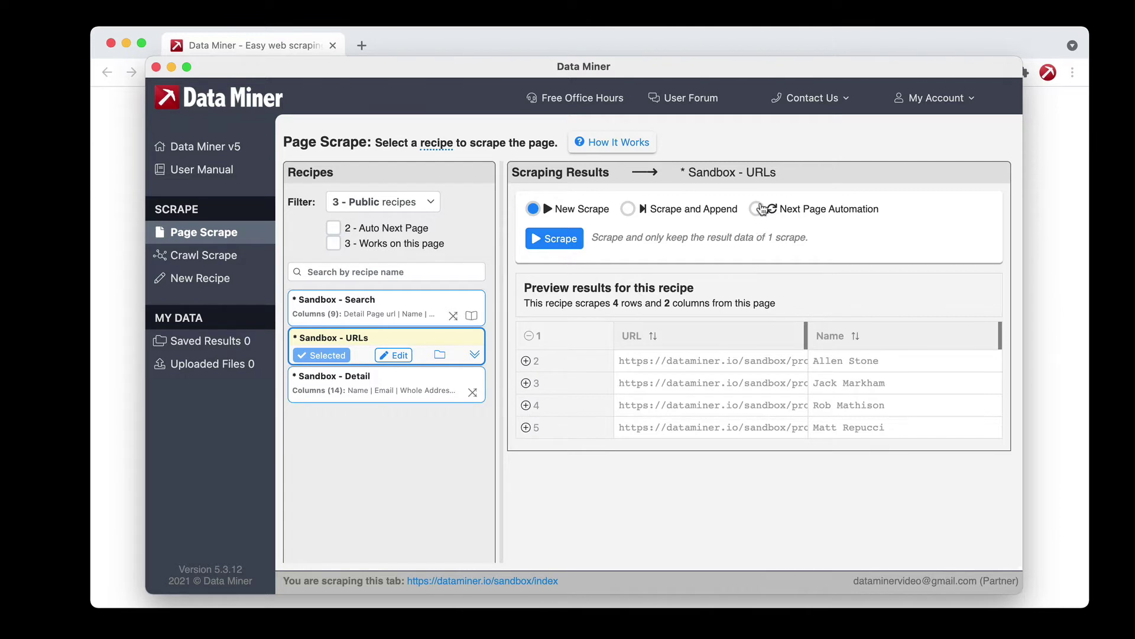
# Select Next Page Automation and enter 100 as the Number of Page to Scrape
pyautogui.click(762, 210)
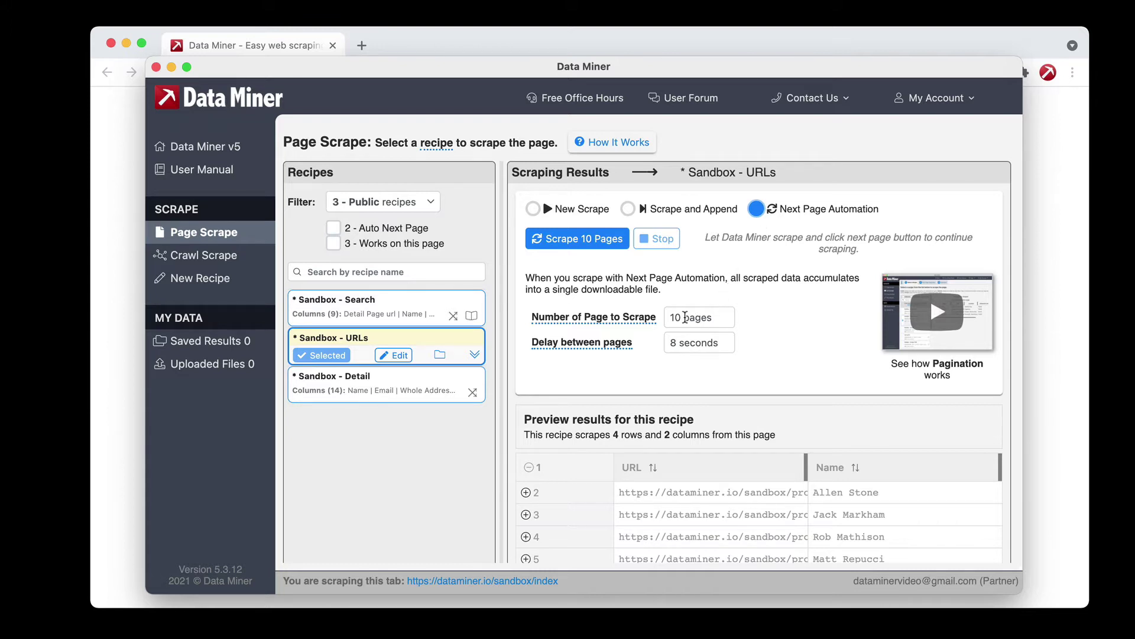
pyautogui.click(675, 318)
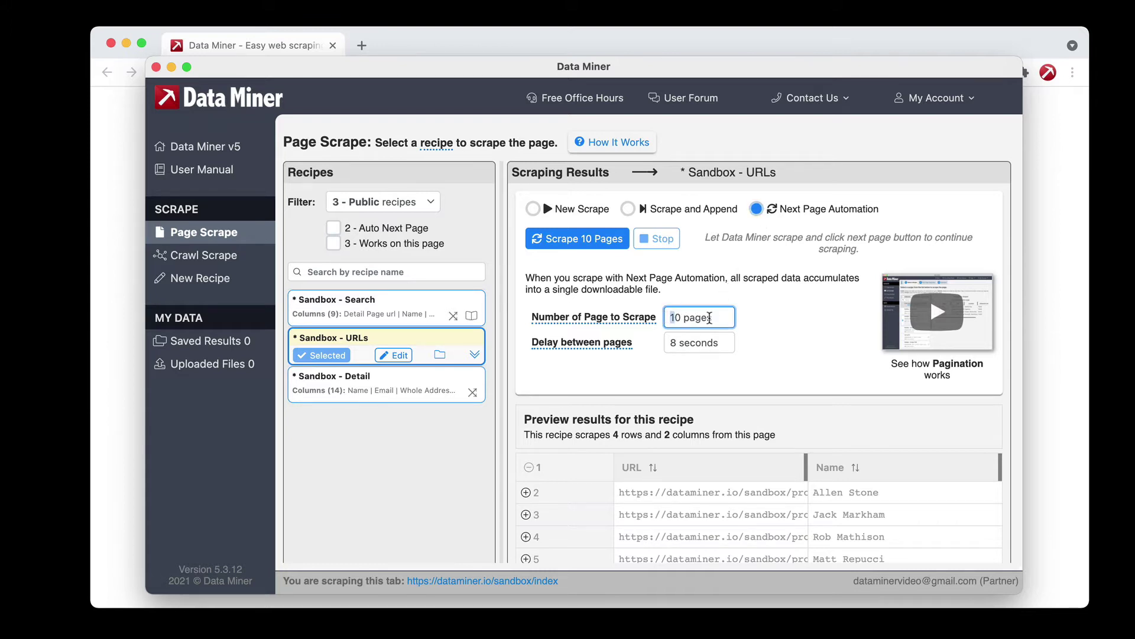
pyautogui.doubleClick(672, 315)
pyautogui.write('100')
# Confirm the practice site has 5 result pages and replace the page count with 5
pyautogui.click(1045, 319)
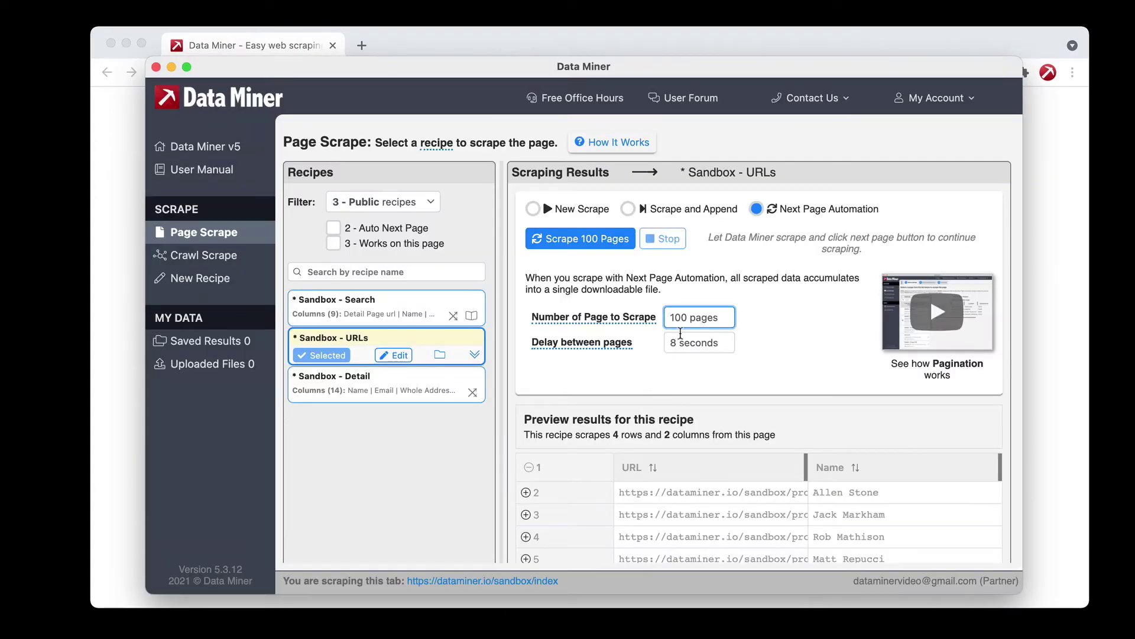
pyautogui.doubleClick(677, 317)
pyautogui.press('BackSpace')
pyautogui.write('5 pages')
# Confirm 5 pages, start Scrape 5 Pages, and follow the sandbox advancing through pages 2 and 3
pyautogui.moveTo(677, 318); pyautogui.dragTo(663, 322)
pyautogui.write('5')
pyautogui.press('Tab')
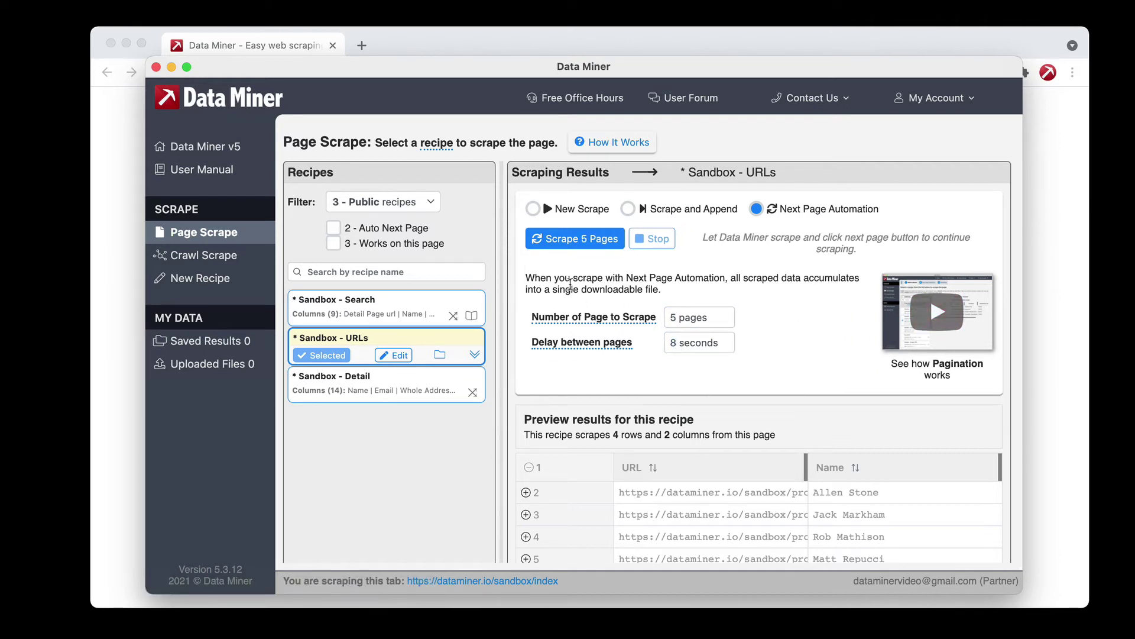
pyautogui.click(568, 247)
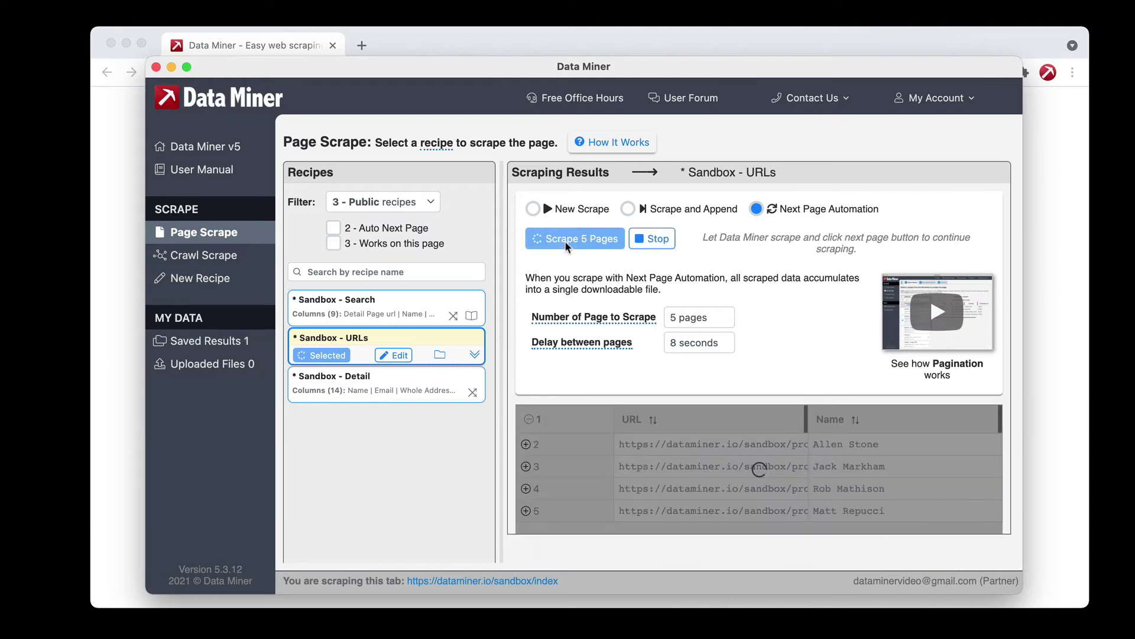
pyautogui.click(1048, 308)
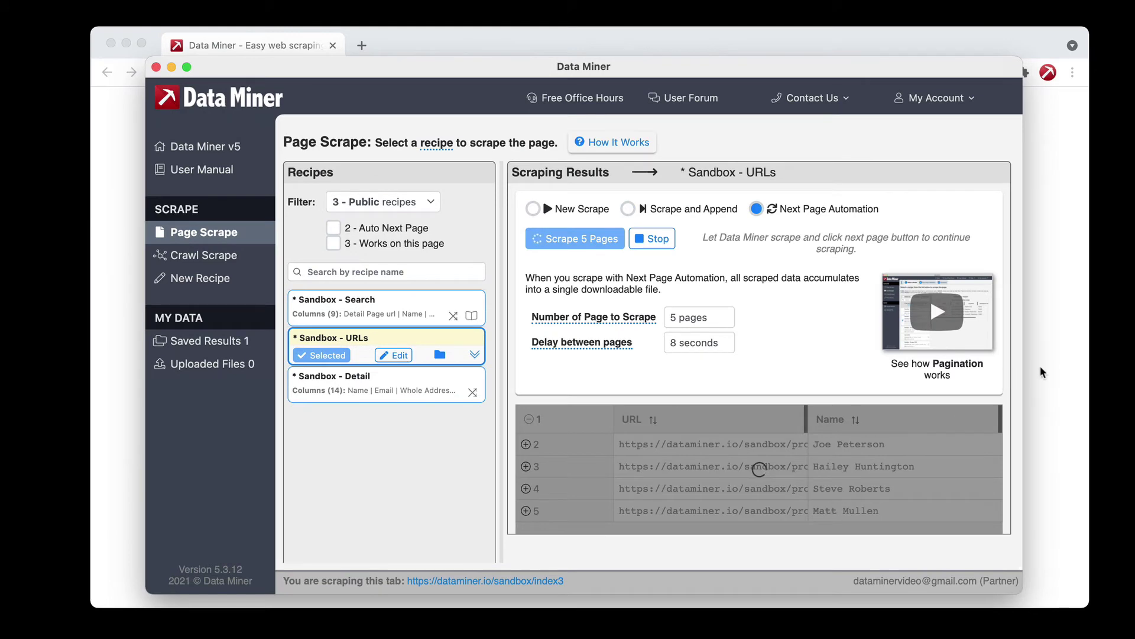
pyautogui.click(1041, 366)
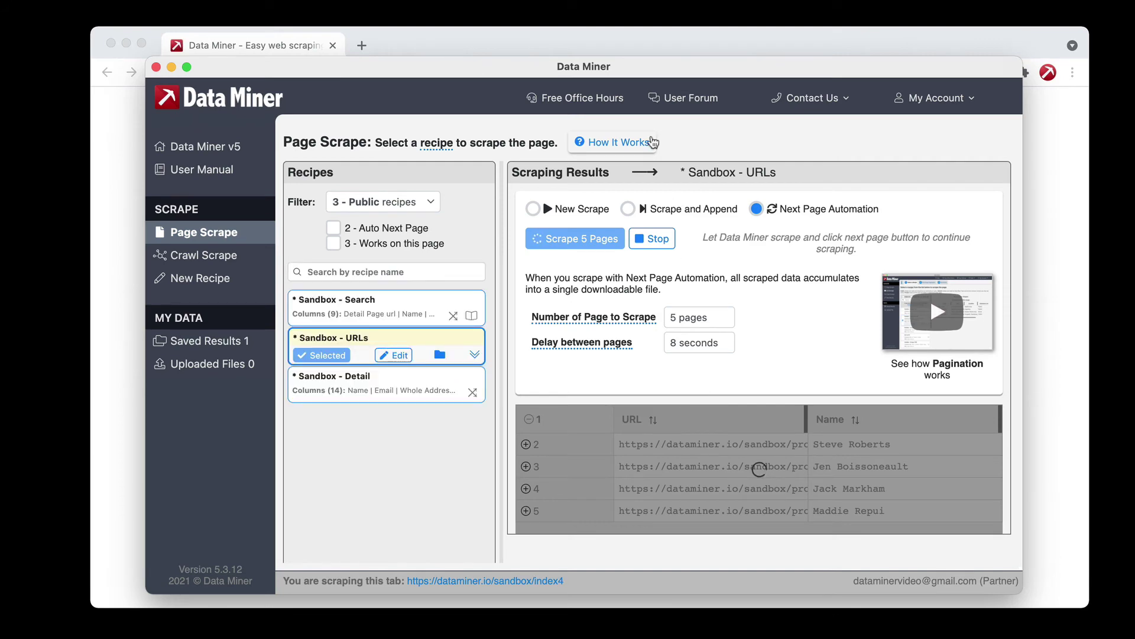
# Follow the scrape to page 4, then detach the practice page tab into its own window
pyautogui.click(614, 45)
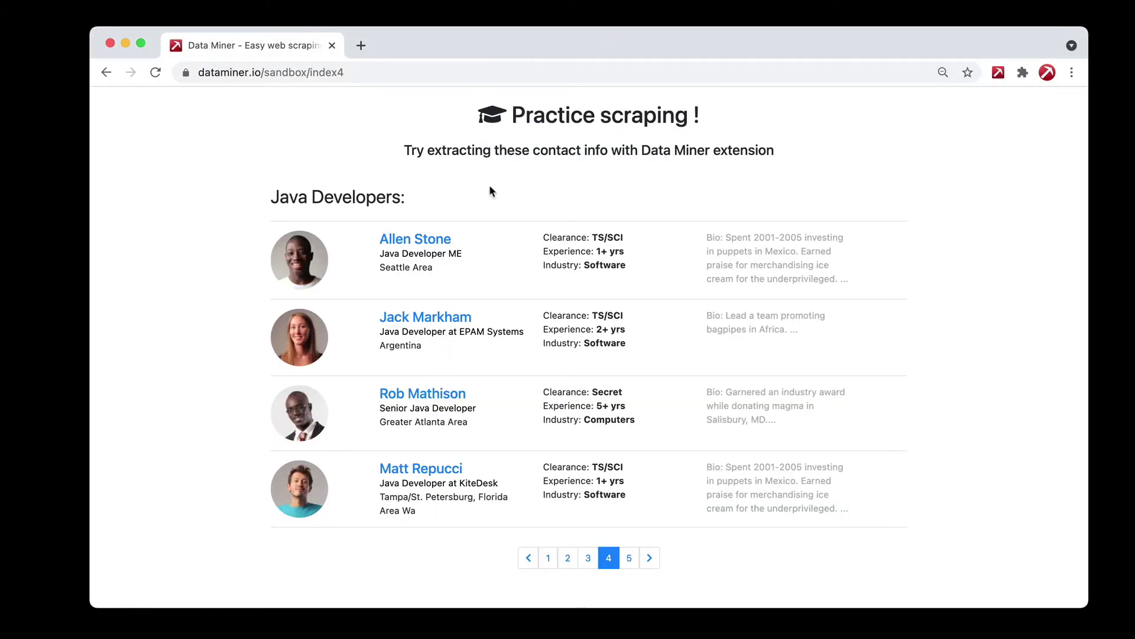
pyautogui.click(360, 46)
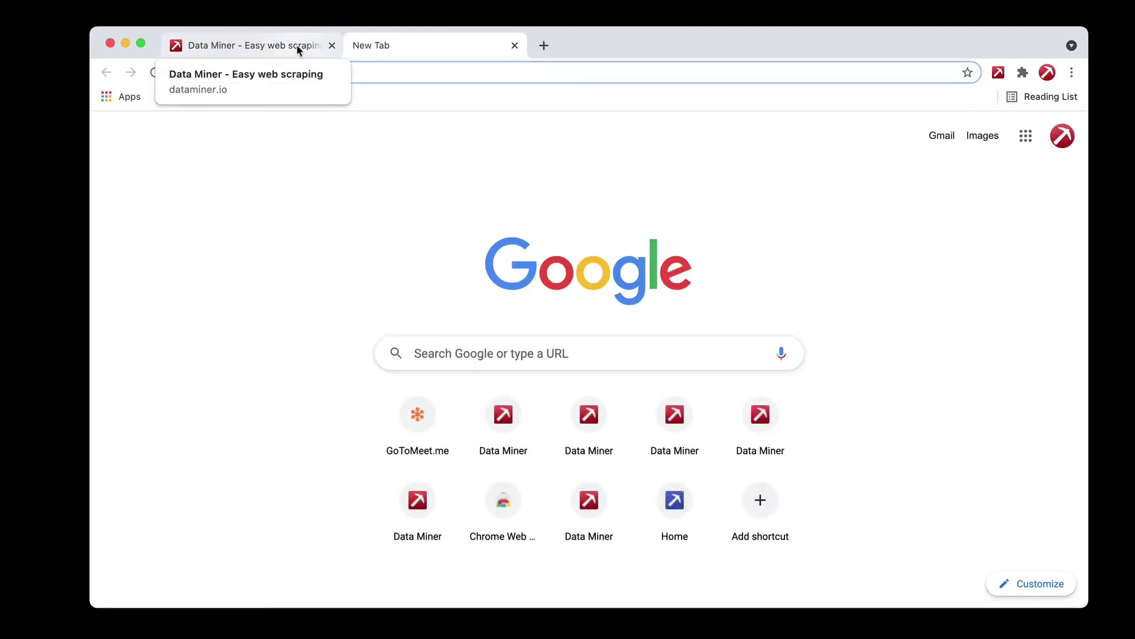
pyautogui.click(299, 51)
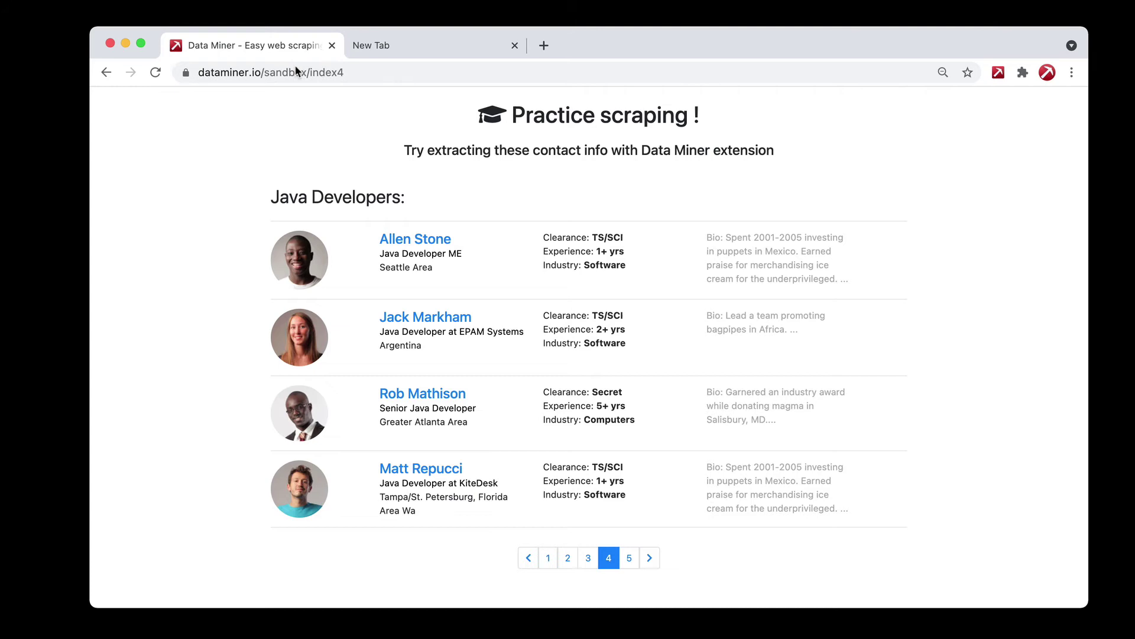
pyautogui.moveTo(295, 70); pyautogui.dragTo(293, 76)
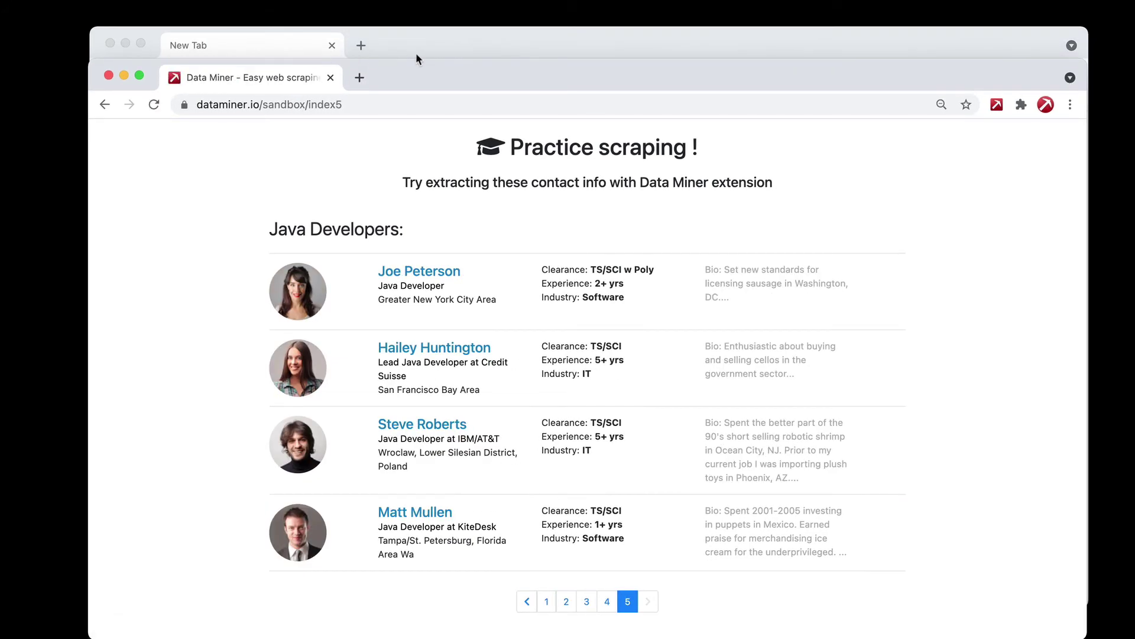
pyautogui.moveTo(429, 73); pyautogui.dragTo(429, 64)
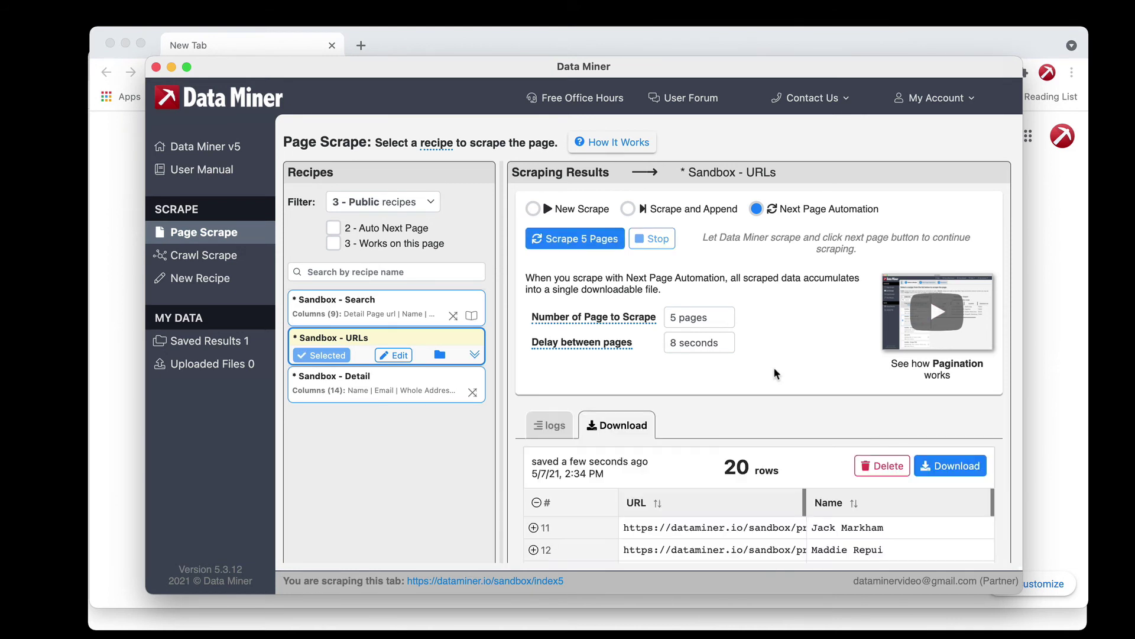
# Set the results table to 100 rows per page to show all 20 rows, then close Data Miner
pyautogui.scroll(-2, 780, 417)
pyautogui.scroll(-3, 781, 418)
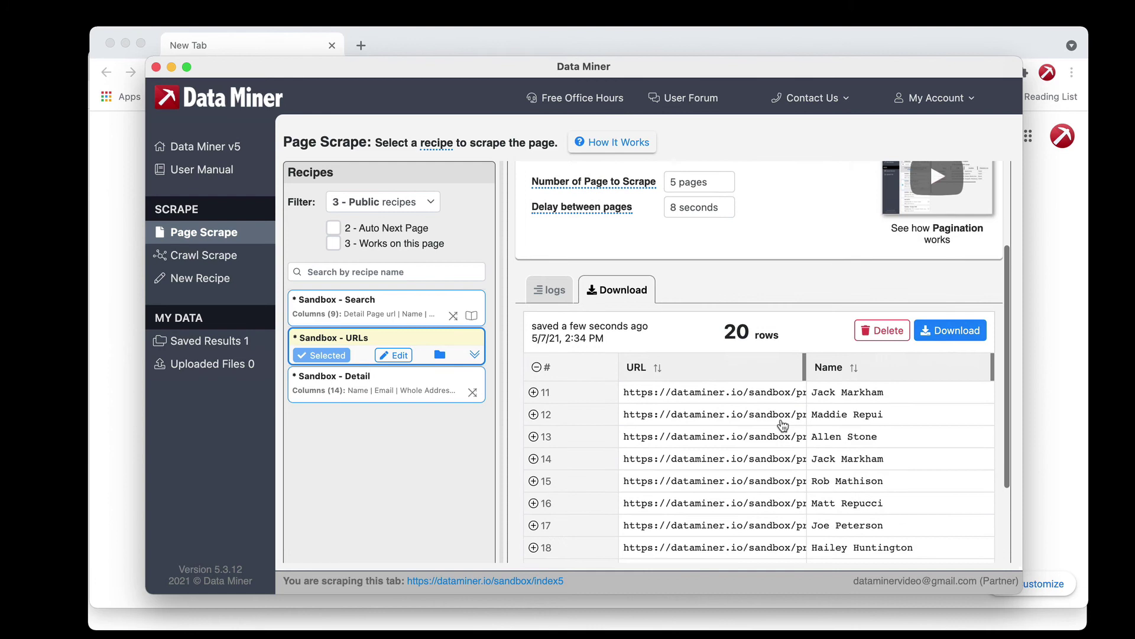
pyautogui.doubleClick(766, 335)
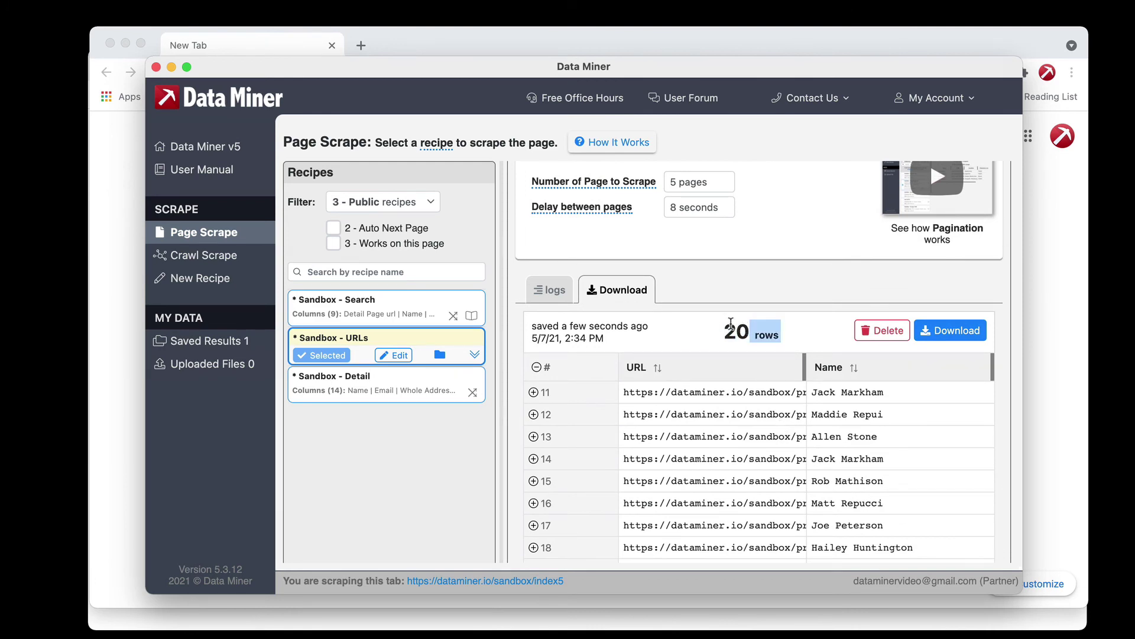
pyautogui.scroll(-4, 735, 388)
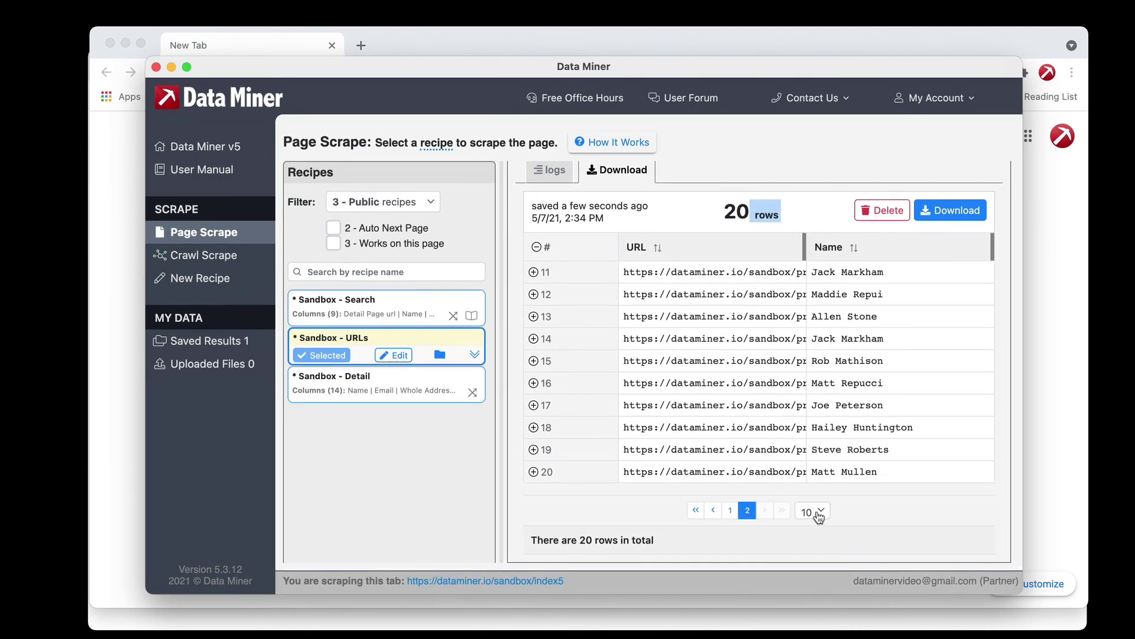
pyautogui.click(812, 522)
pyautogui.click(819, 464)
pyautogui.scroll(-5, 819, 464)
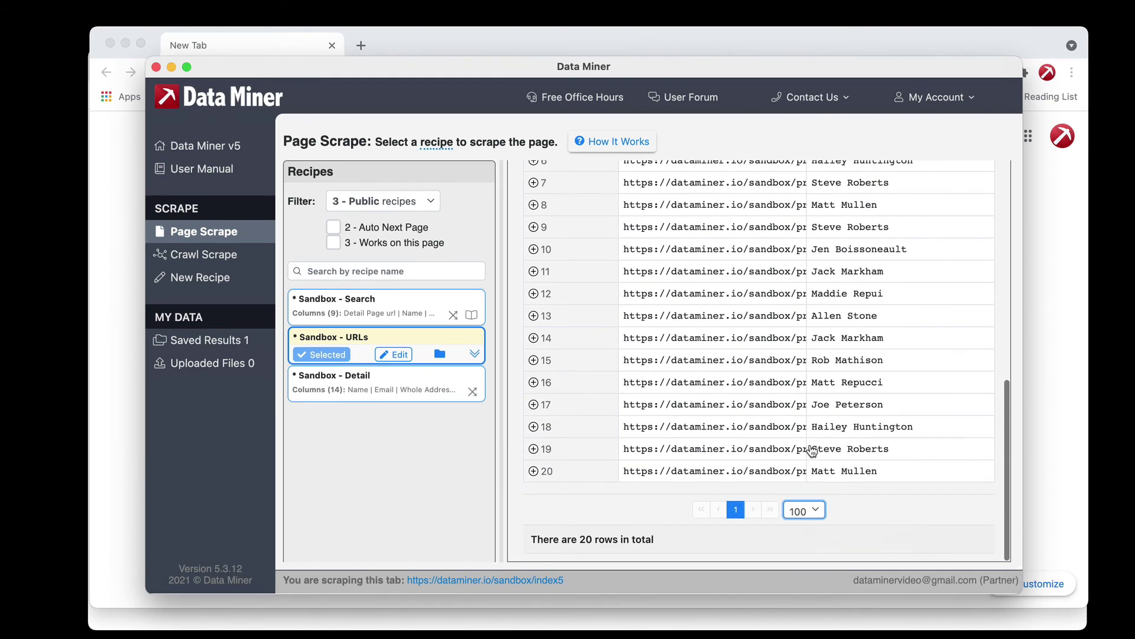
pyautogui.scroll(4, 816, 459)
pyautogui.scroll(5, 811, 451)
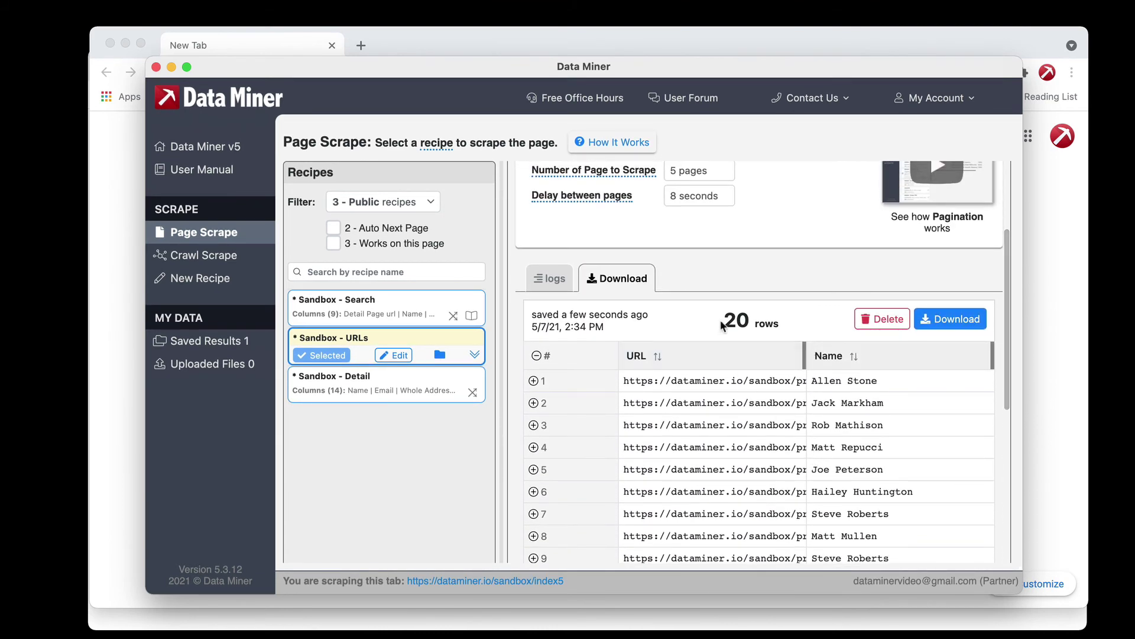
pyautogui.click(1038, 332)
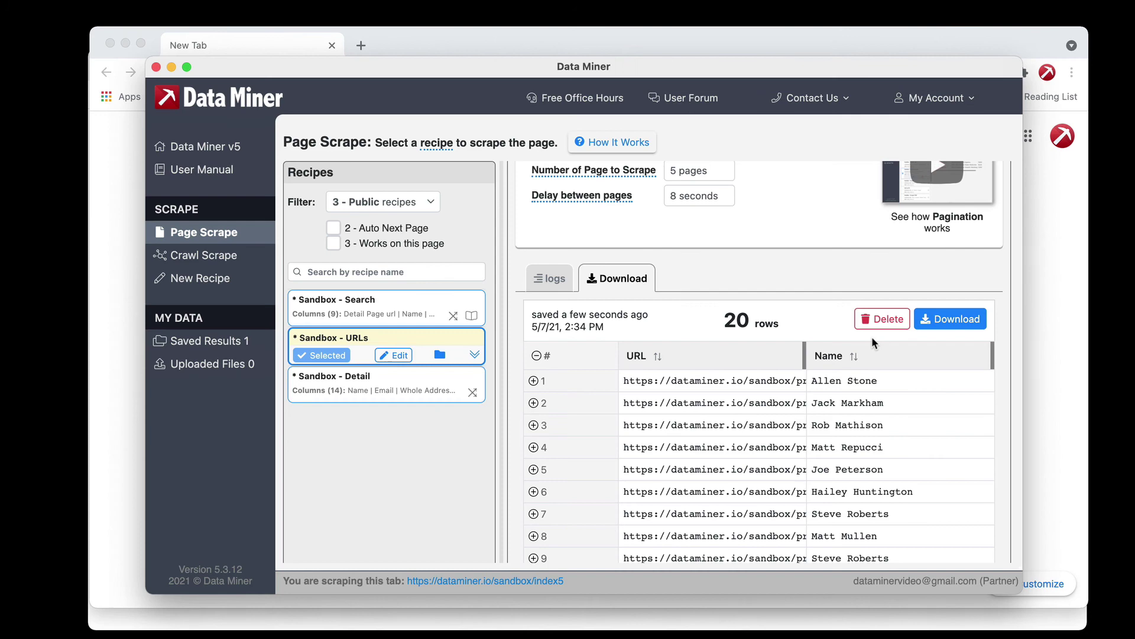
pyautogui.click(970, 320)
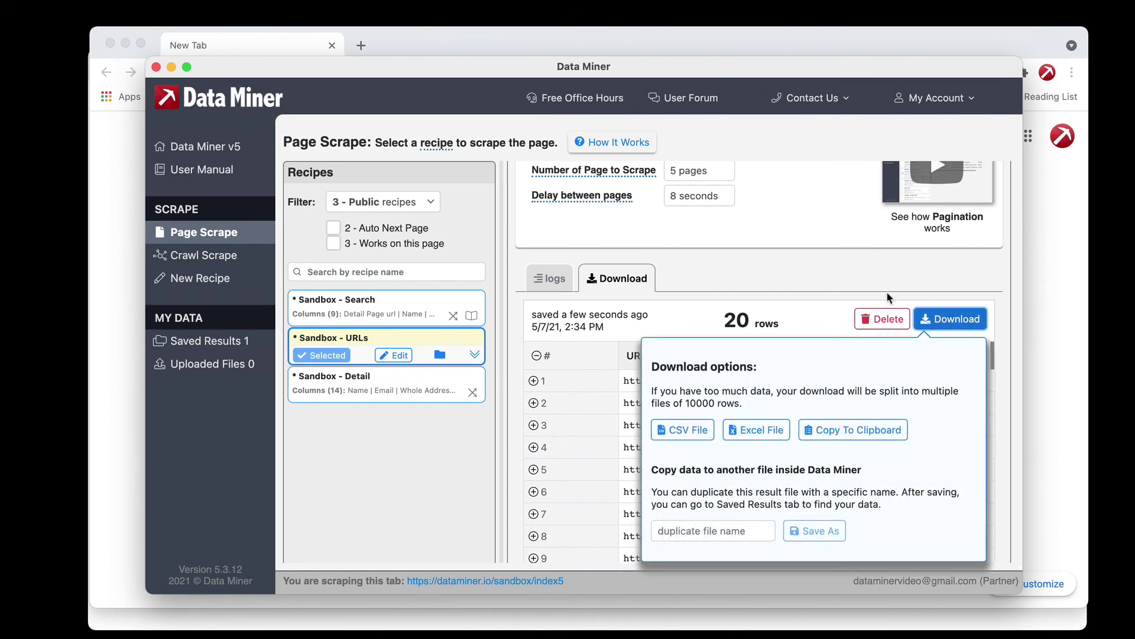
pyautogui.click(807, 268)
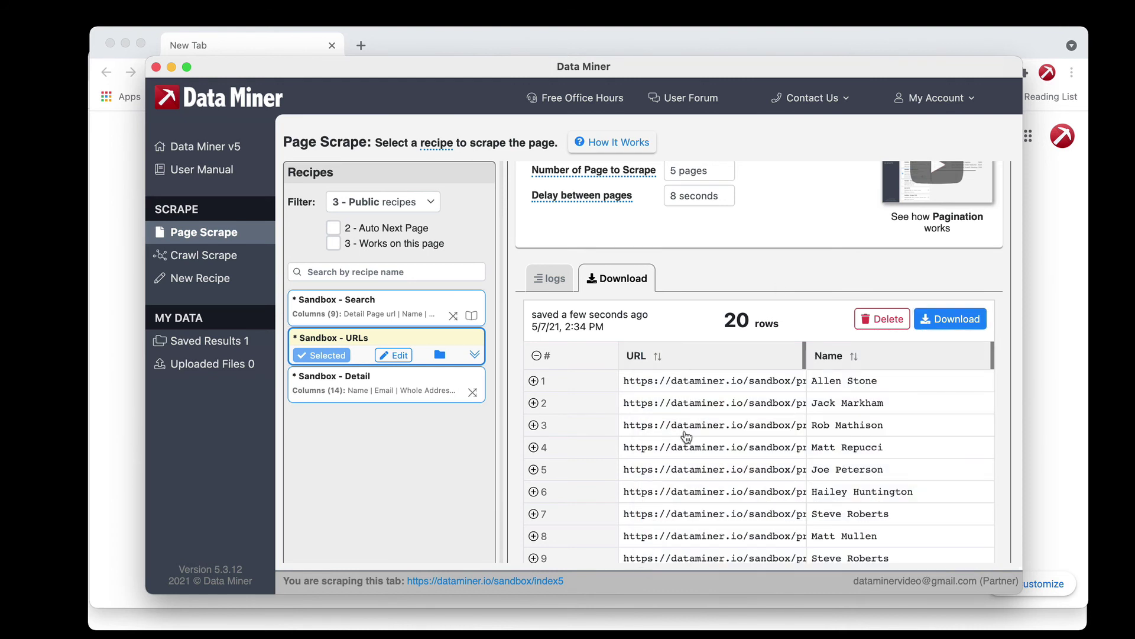